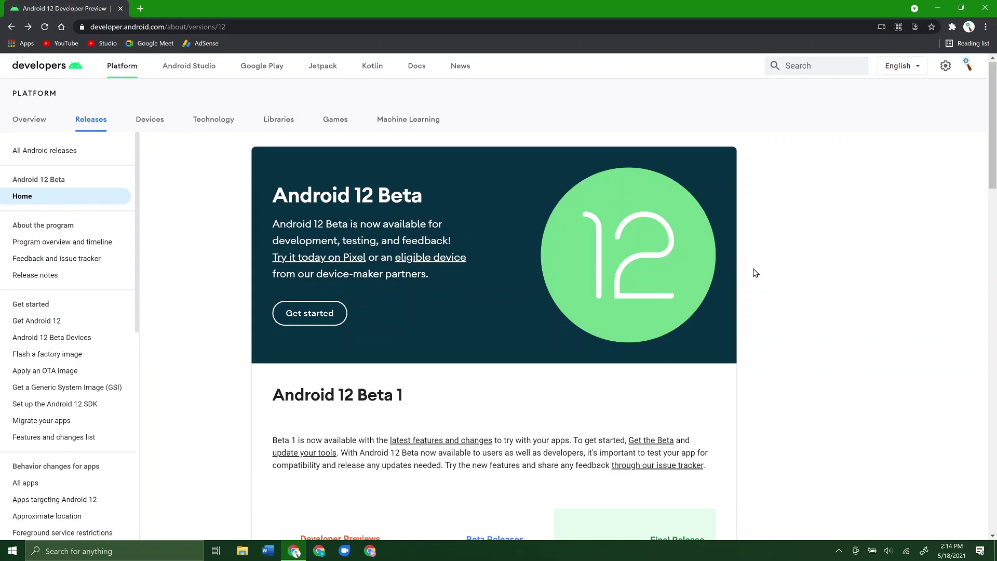
scroll(690, 272, down, 1)
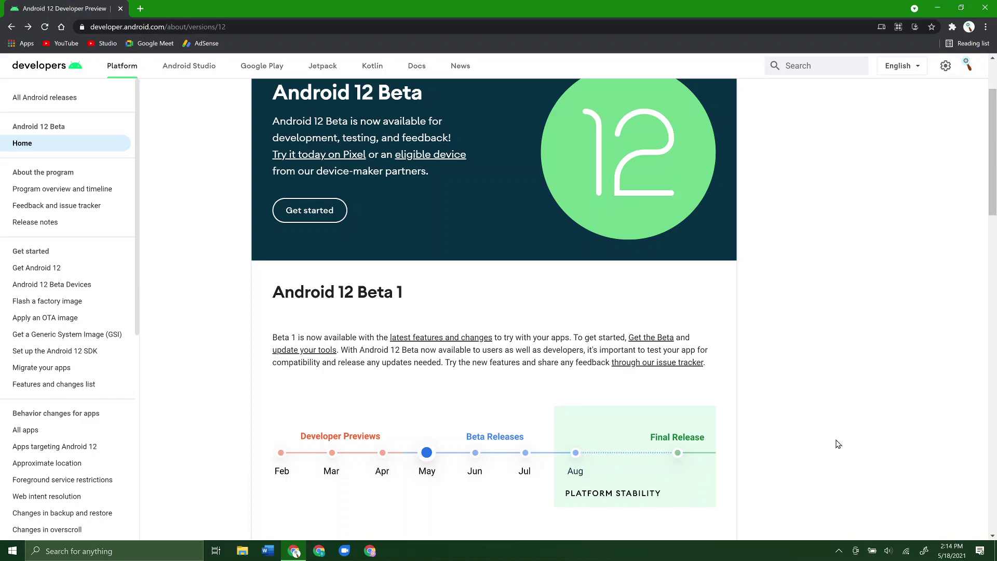
scroll(835, 446, up, 1)
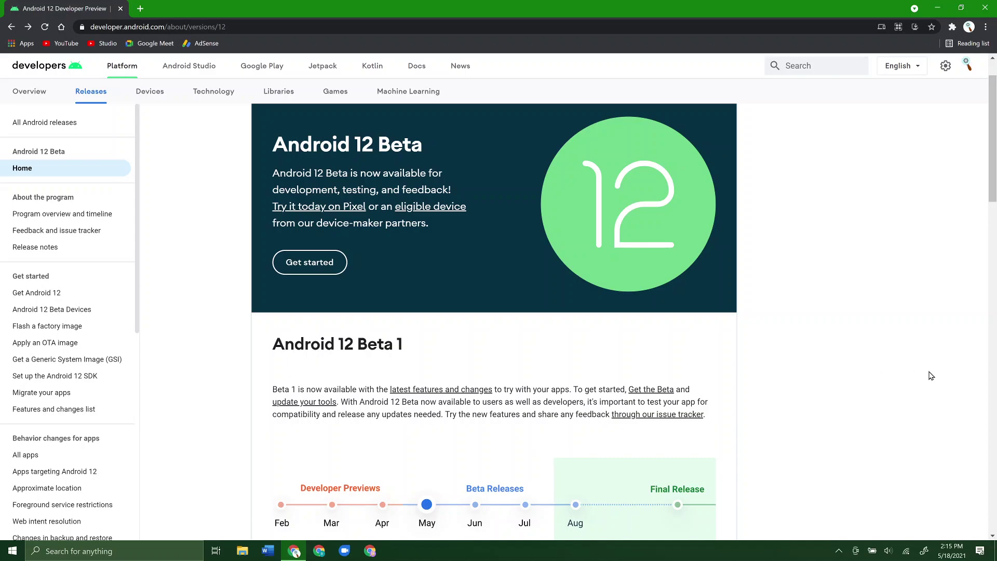
scroll(808, 353, up, 1)
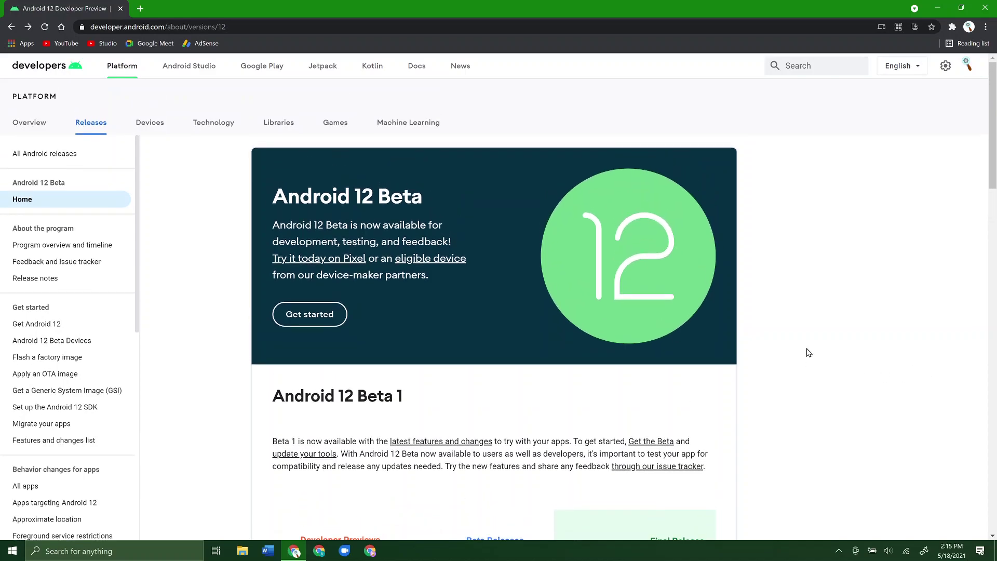
- Go to the Get Android 12 guide, check the supported Pixel models, and continue to the Android Beta for Pixel site
click(324, 315)
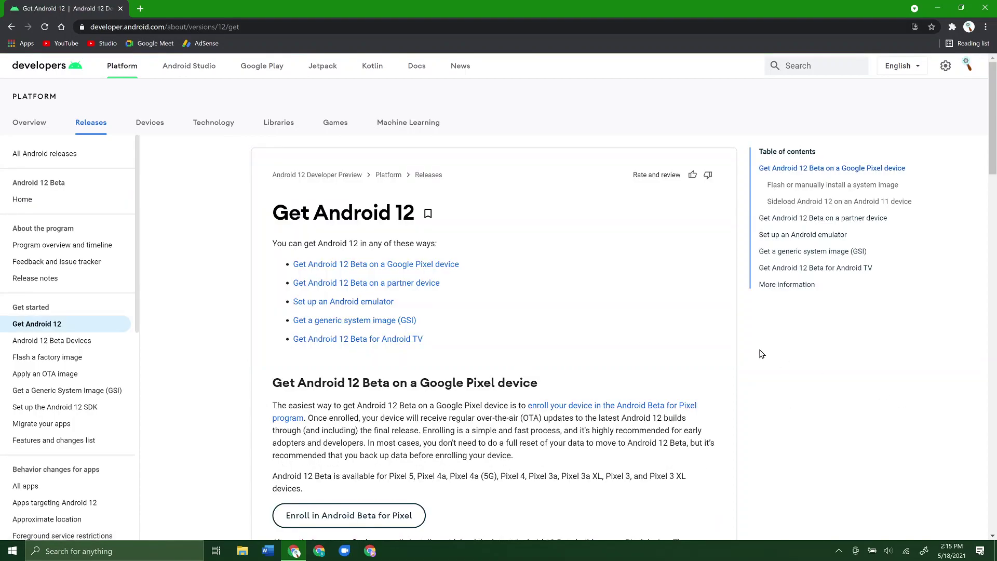
scroll(605, 296, down, 2)
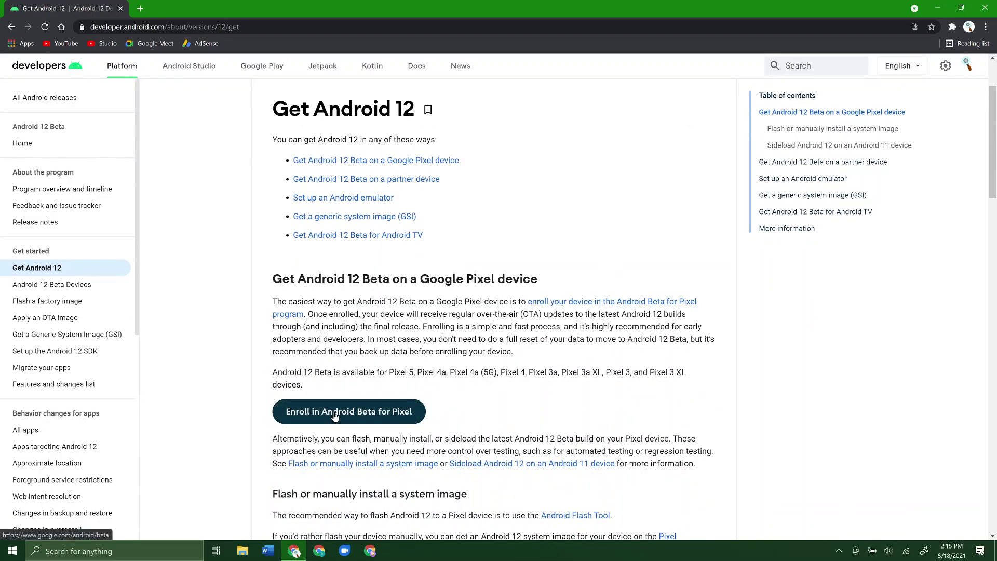
drag(342, 385, 382, 373)
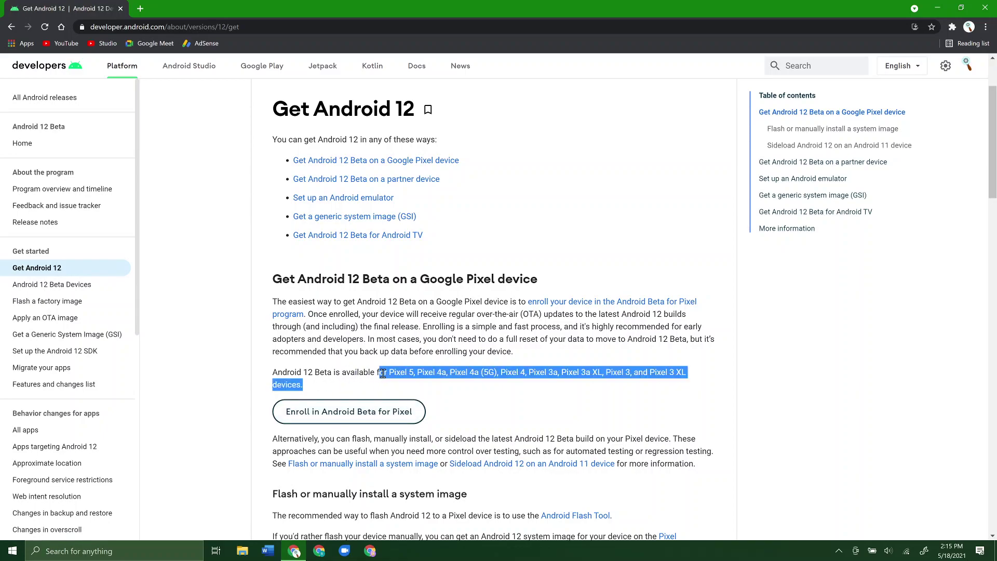
click(467, 411)
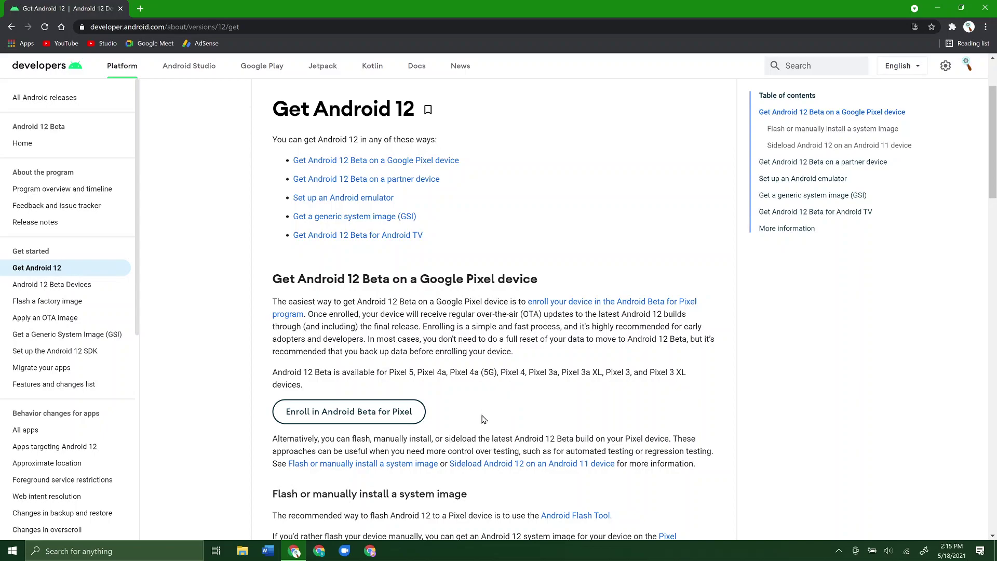
click(406, 413)
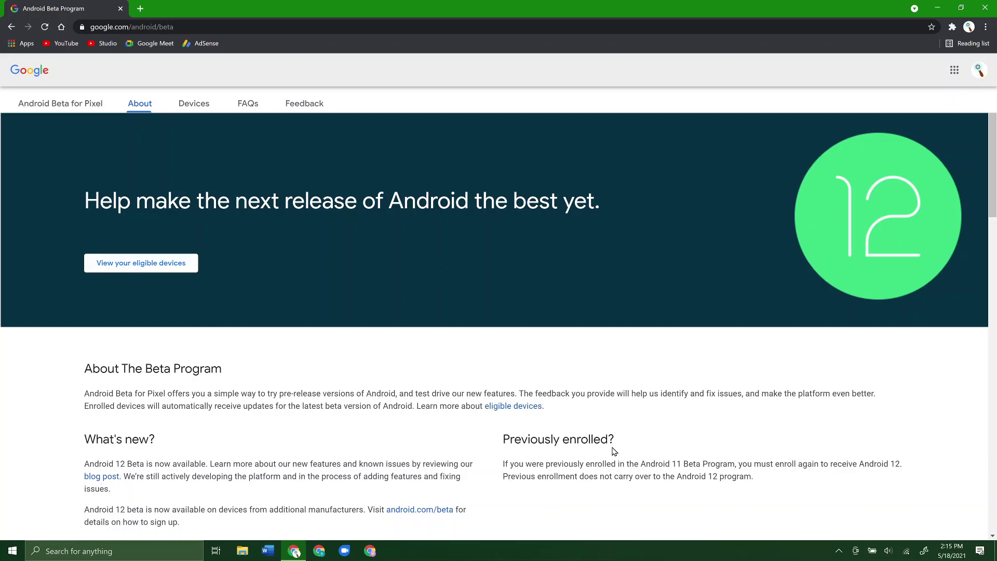
- Jump to the Your eligible devices section listing the unenrolled Pixel 3
click(152, 269)
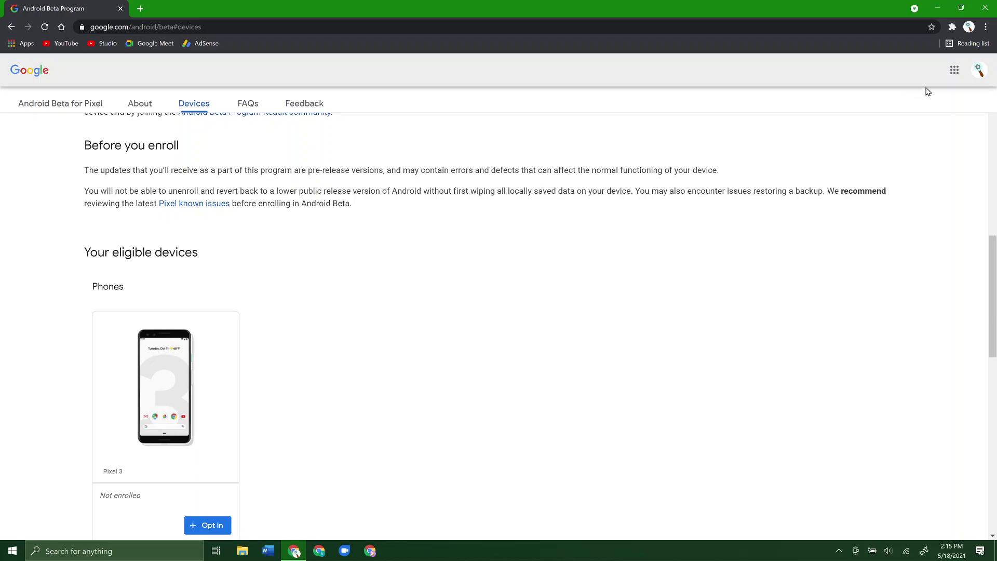
scroll(305, 416, down, 1)
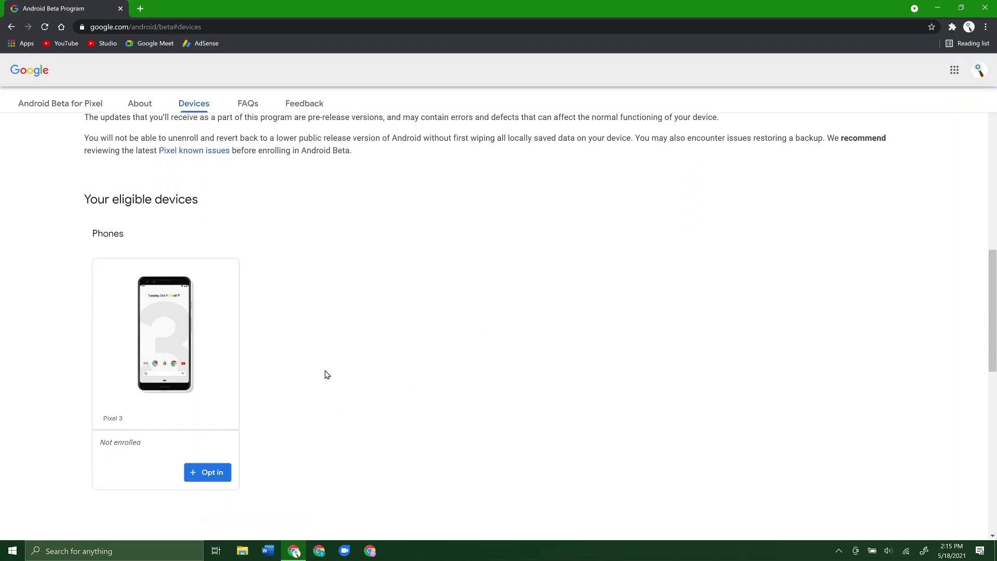
scroll(325, 374, down, 1)
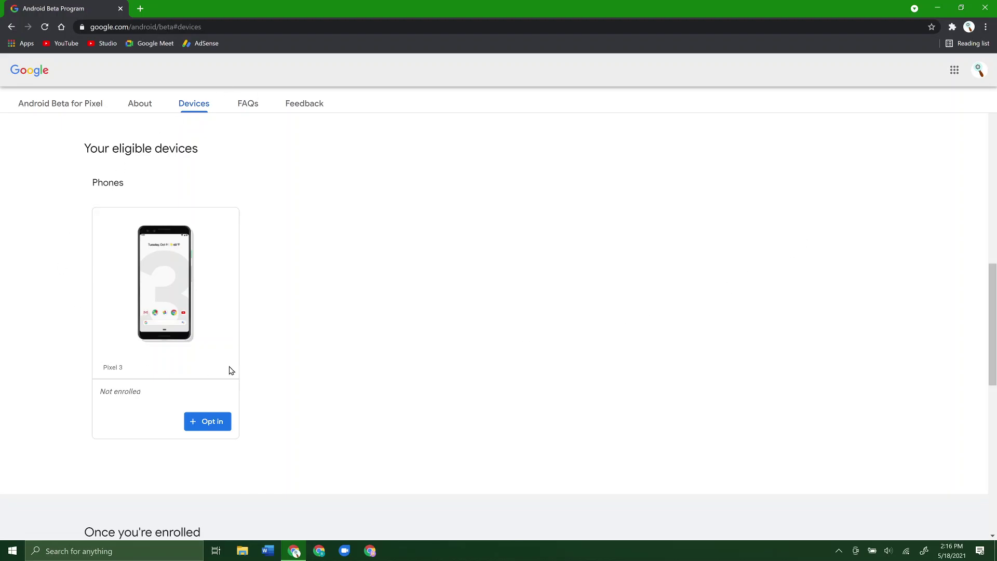
- Opt the Pixel 3 into the Android 12 Beta, agree to the terms, and confirm enrollment
click(209, 427)
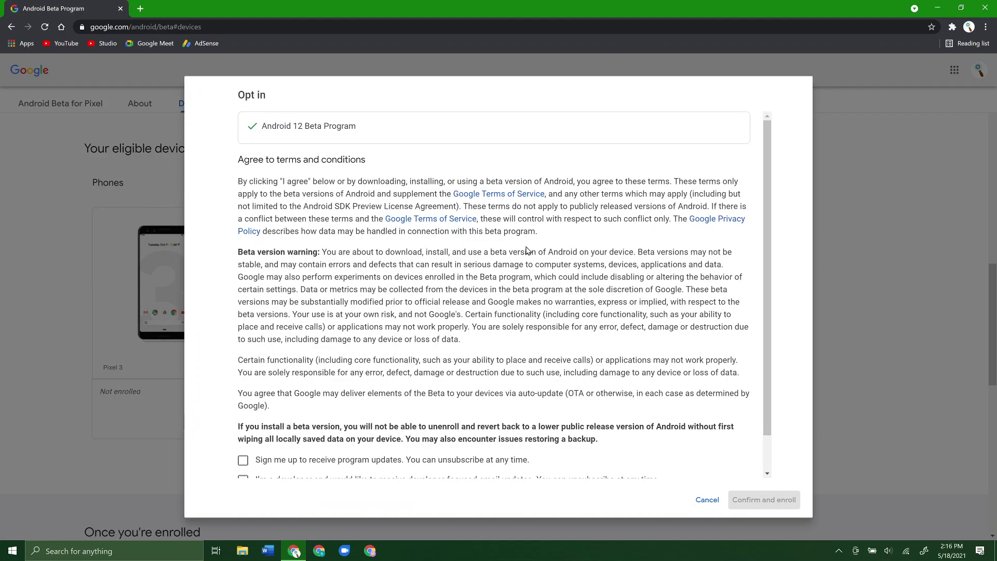
scroll(413, 251, down, 1)
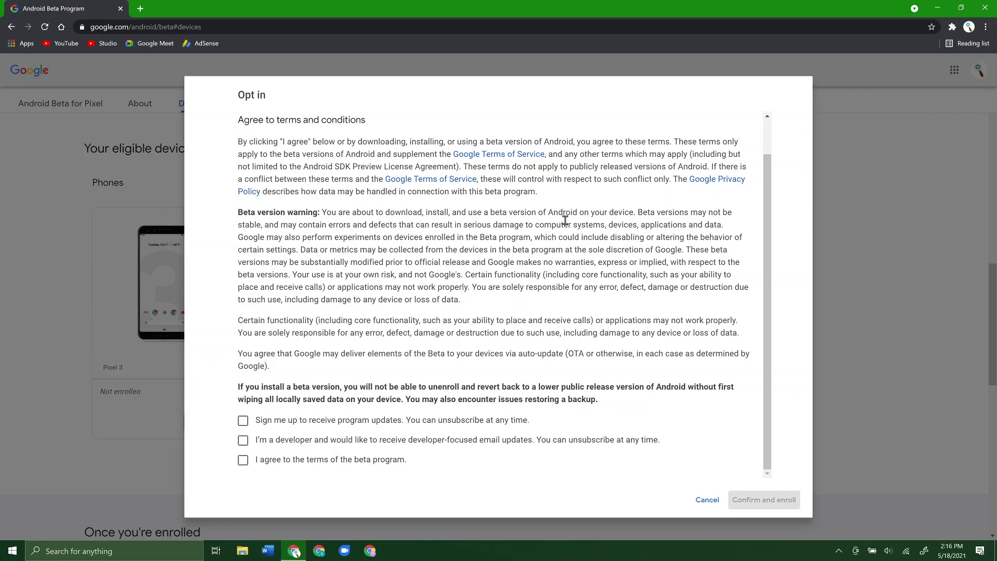
click(242, 461)
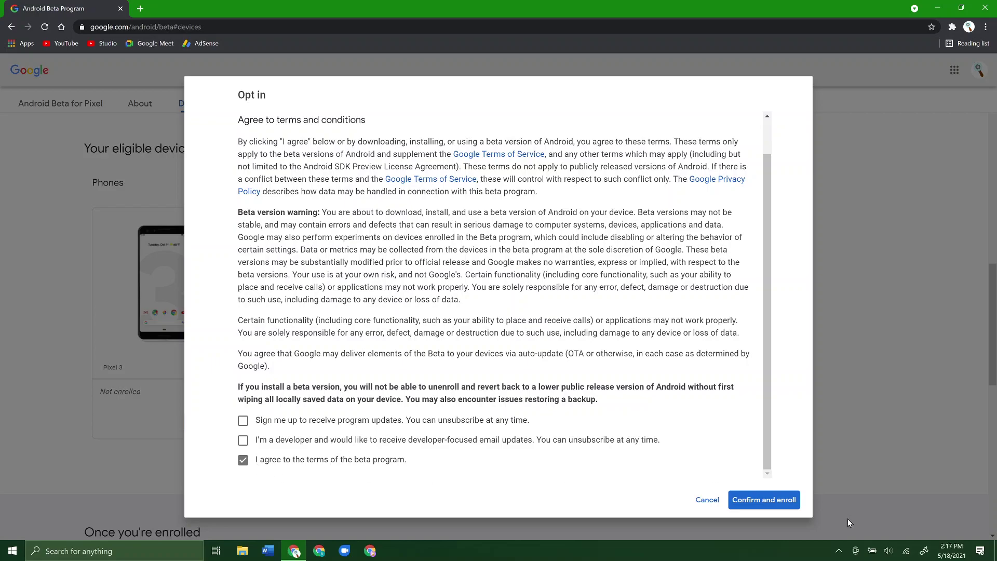
click(770, 503)
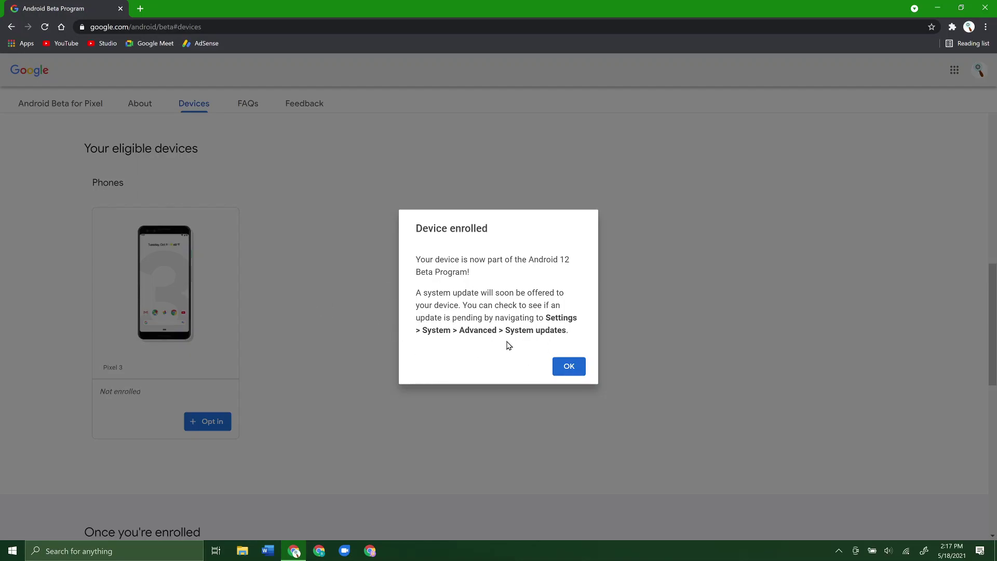
- Dismiss the Device enrolled dialog to show the Pixel 3 card as enrolled
click(570, 366)
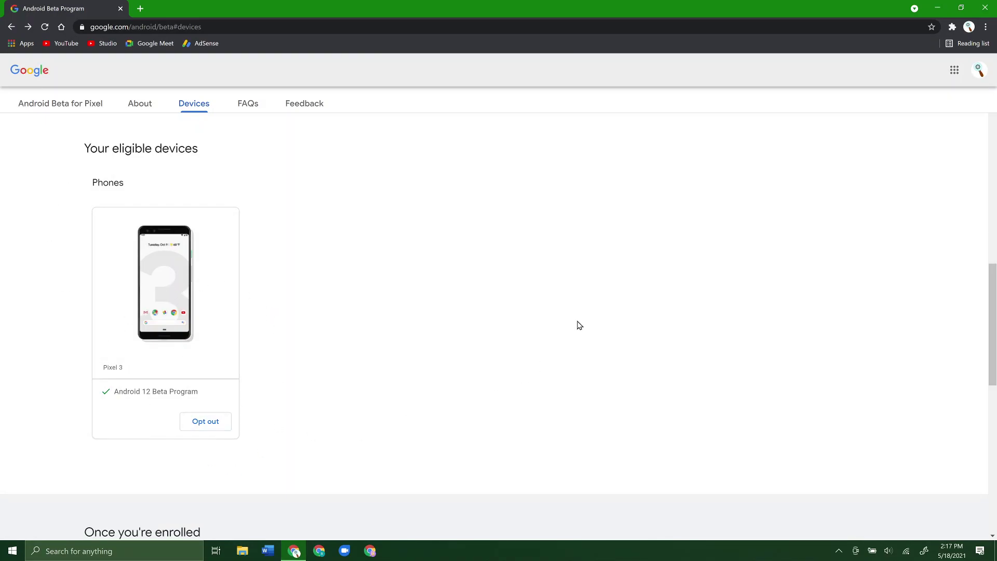
scroll(460, 358, up, 1)
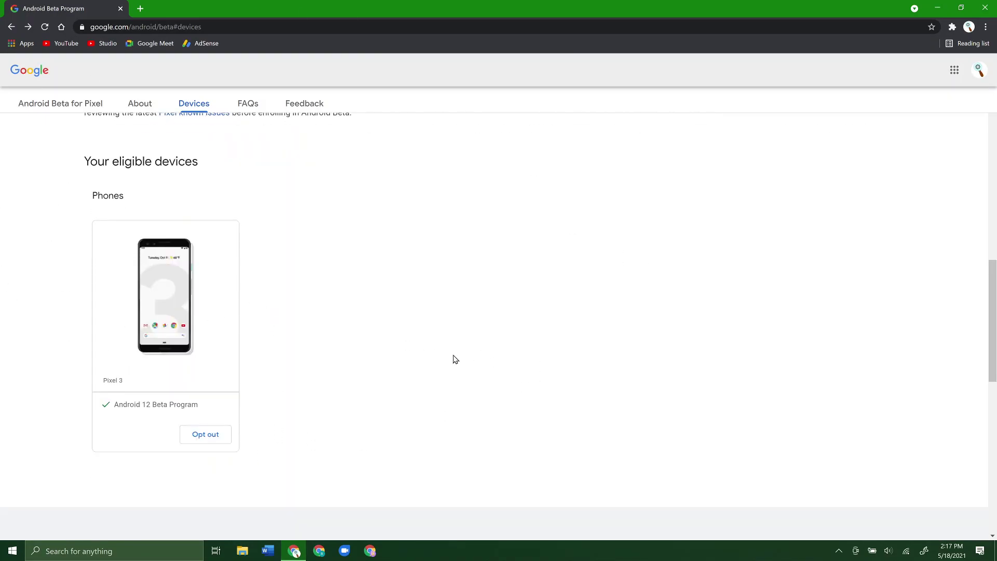
scroll(223, 371, down, 1)
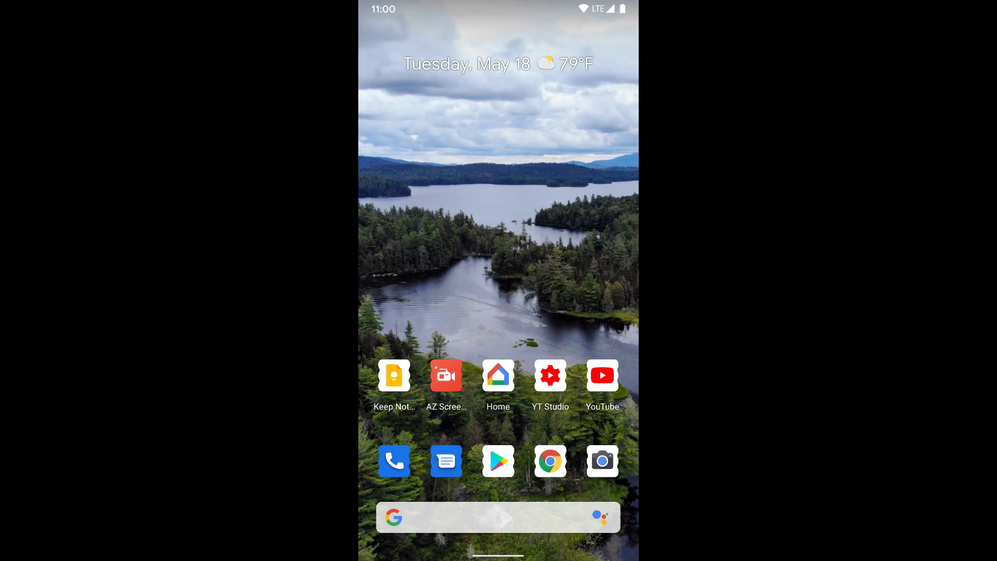
- Pull down the shade, expand Quick Settings, and open the phone's Settings from the gear icon
drag(546, 8, 537, 360)
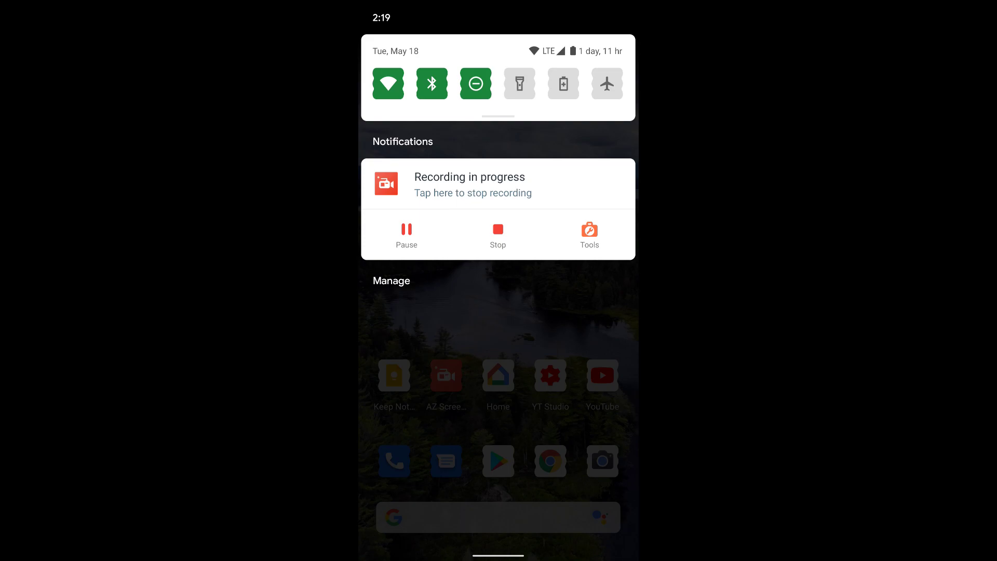
drag(587, 53, 545, 338)
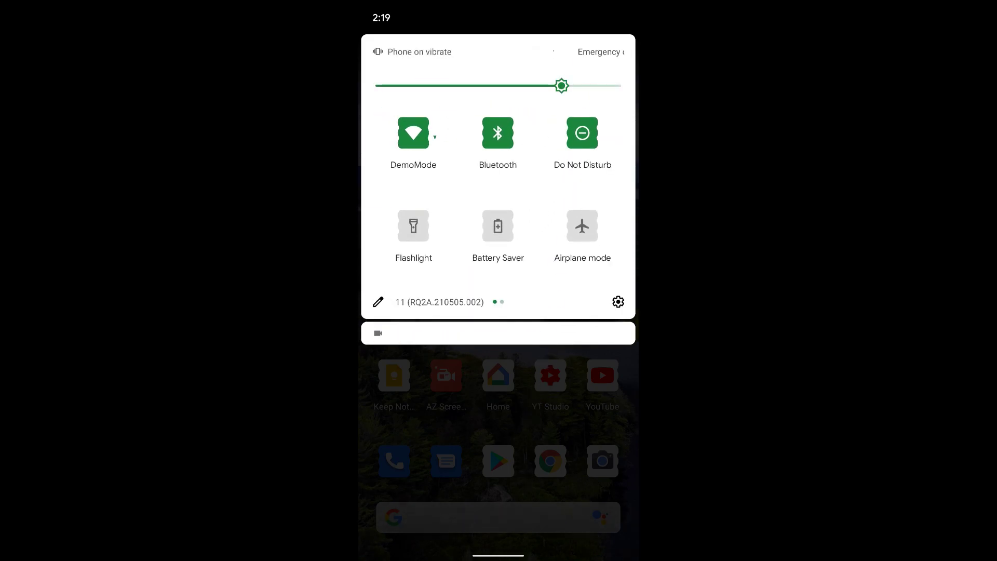
click(618, 303)
click(618, 302)
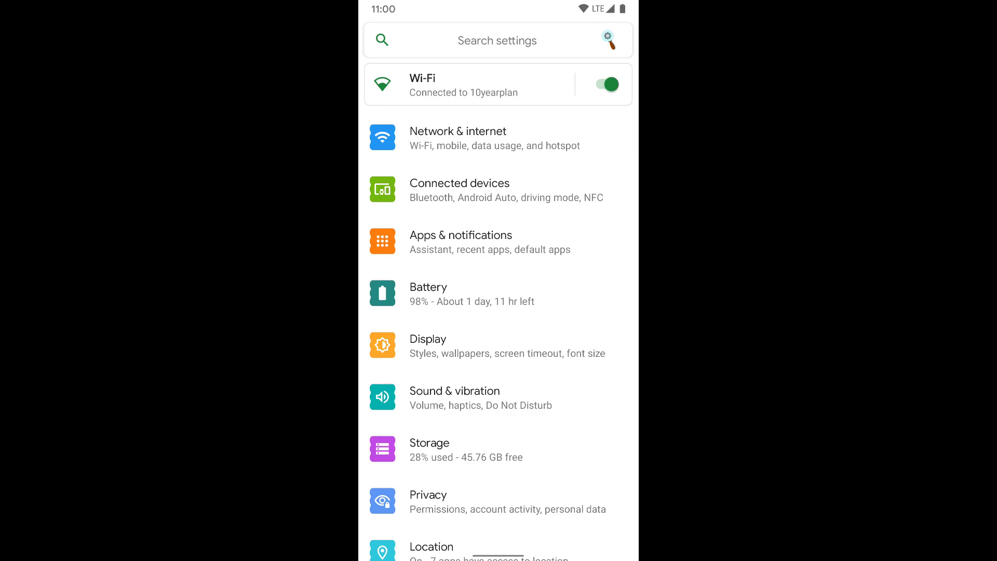
scroll(499, 289, down, 5)
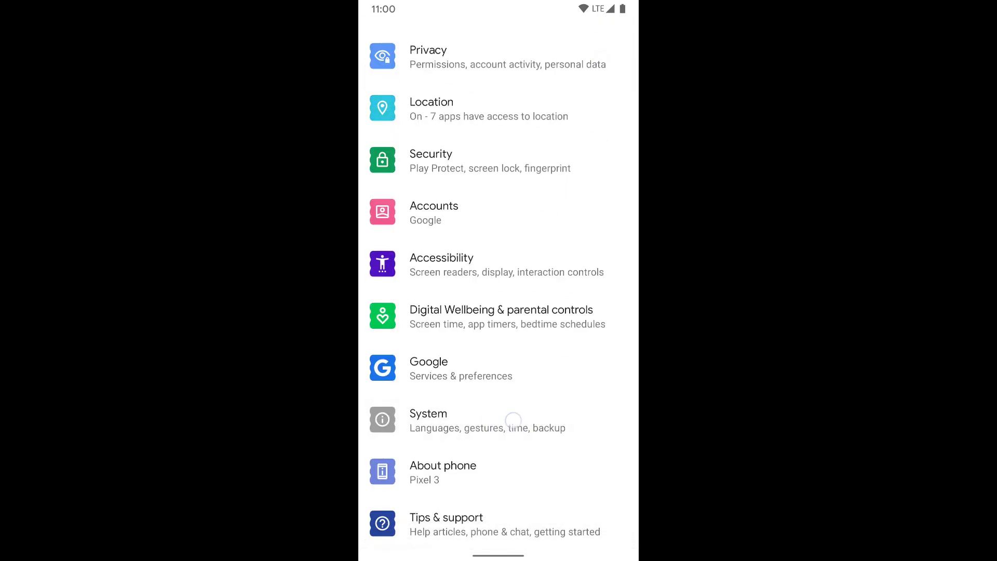
- Navigate System > Advanced > System update, showing Android 11 up to date
click(515, 421)
click(546, 294)
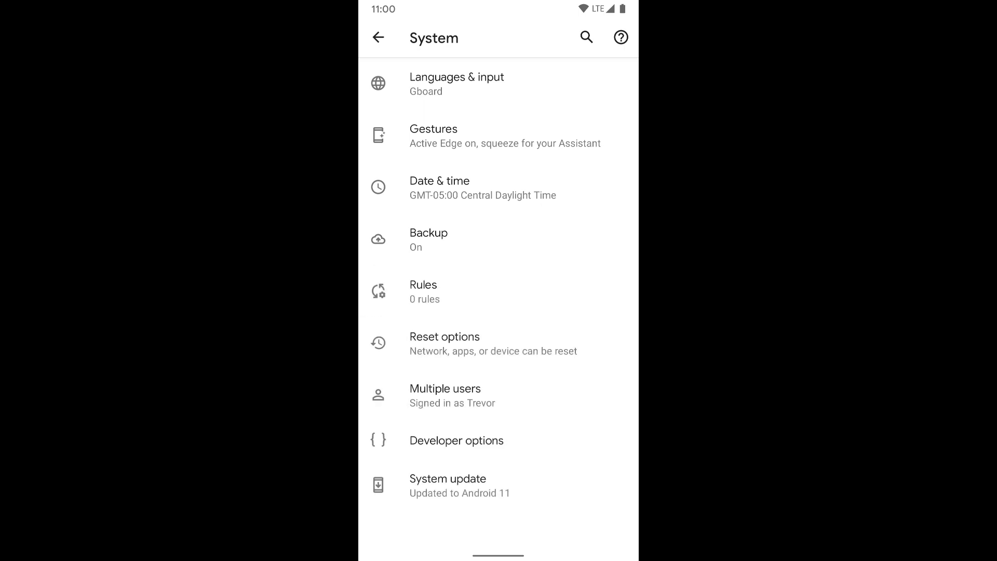
click(490, 489)
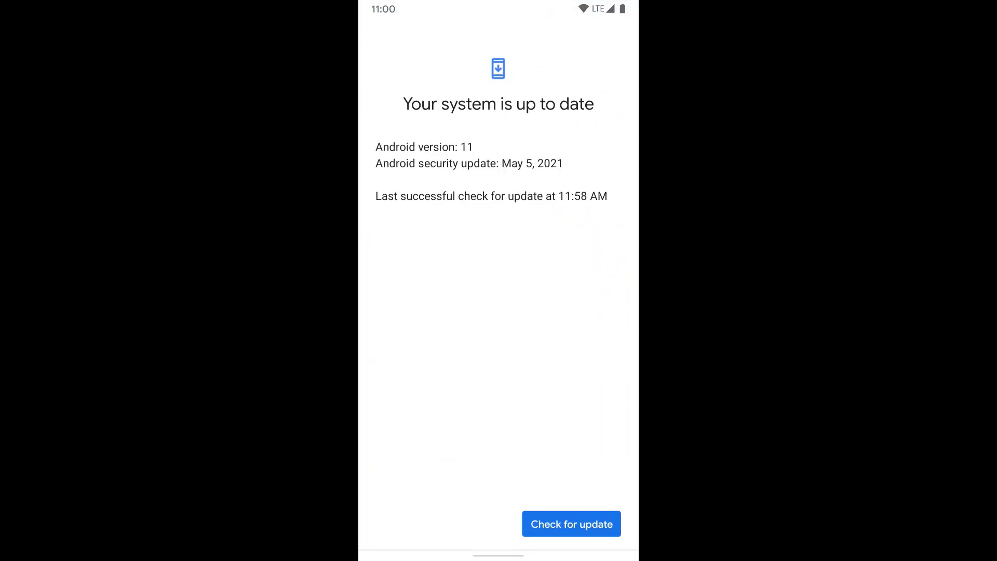
- Check for updates and start downloading the 1.62 GB Android 12 beta
click(594, 524)
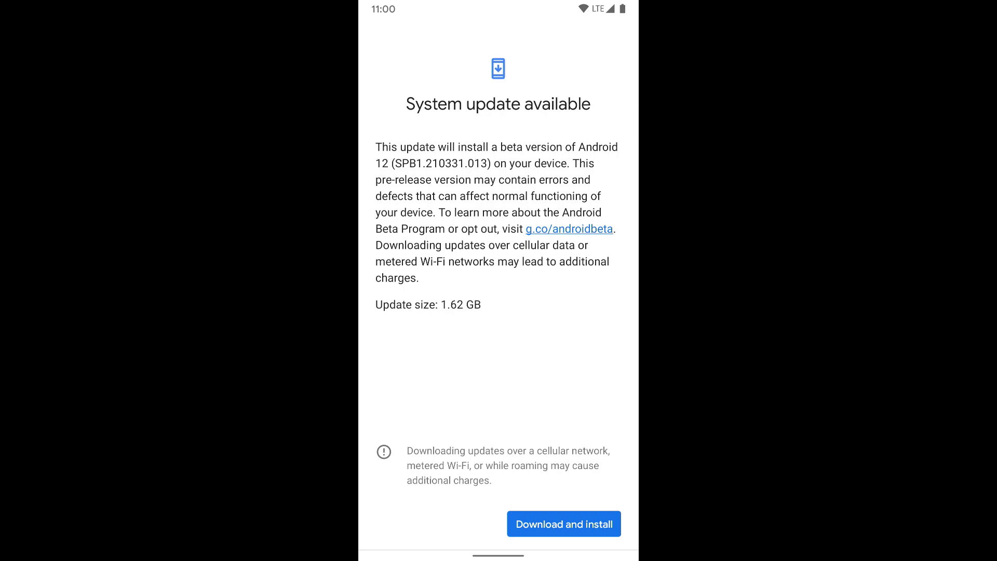
click(579, 529)
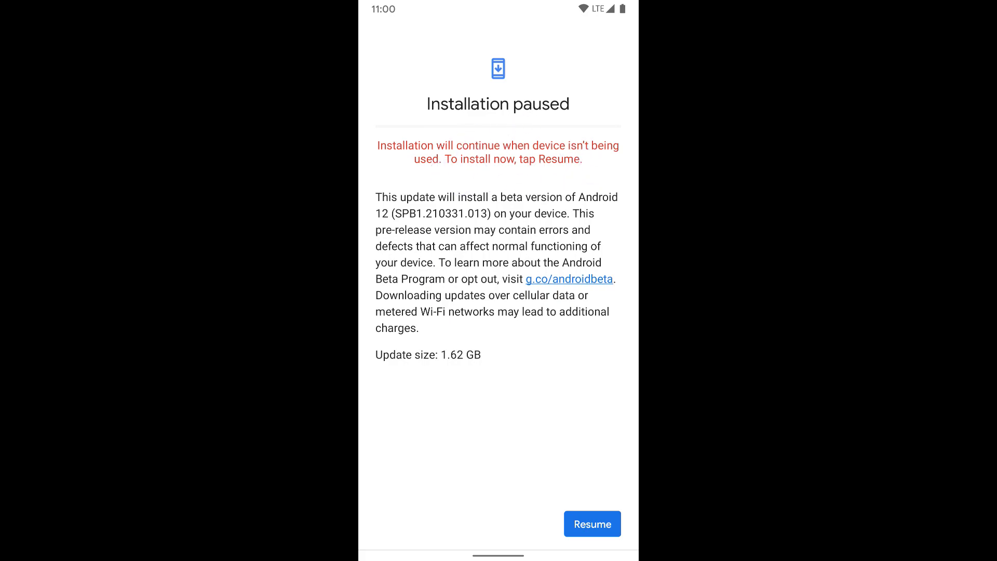
- Resume the paused Android 12 beta installation and let it finish
click(592, 524)
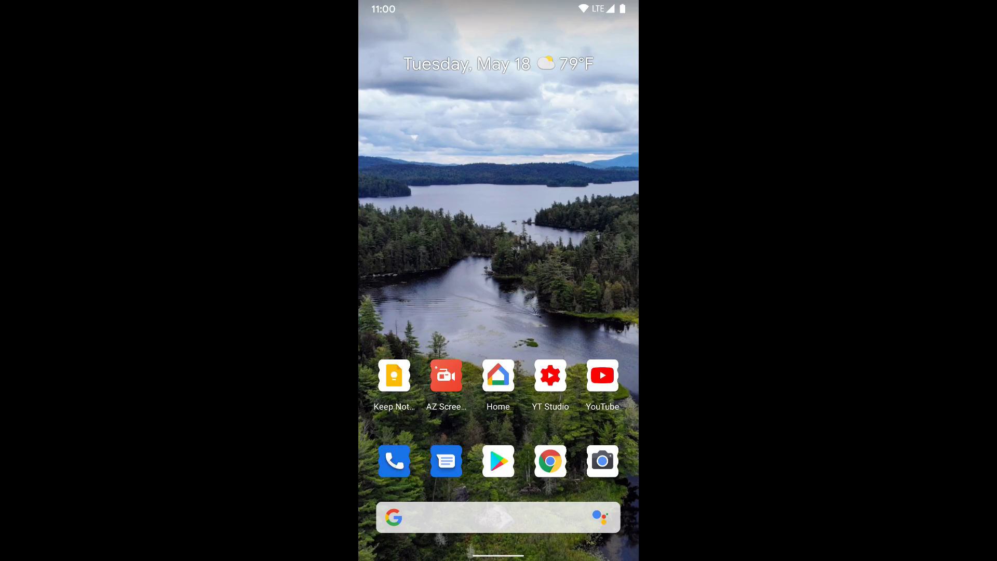
- Check the Android Beta notification in the shade after the install completes
drag(570, 7, 570, 421)
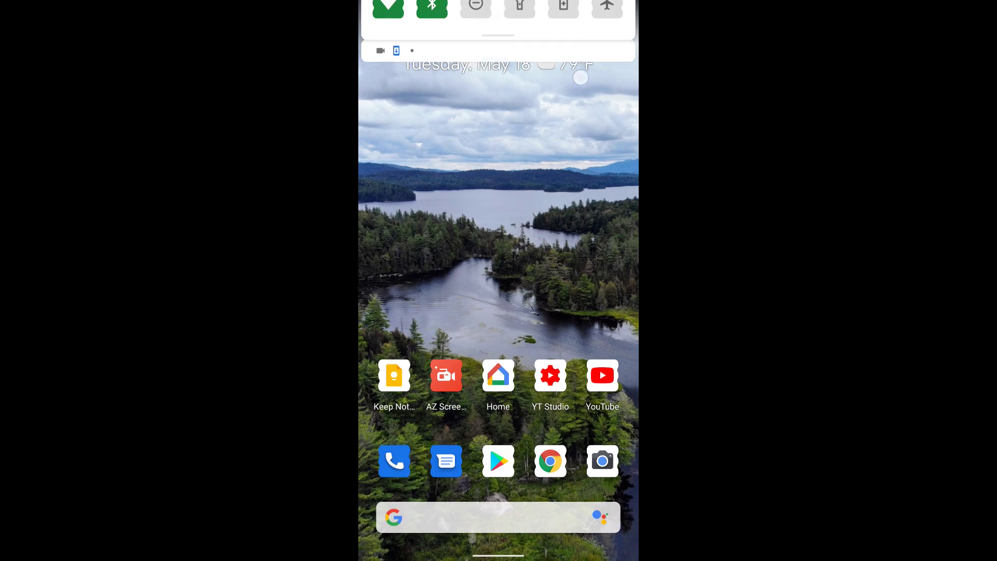
drag(553, 343, 542, 352)
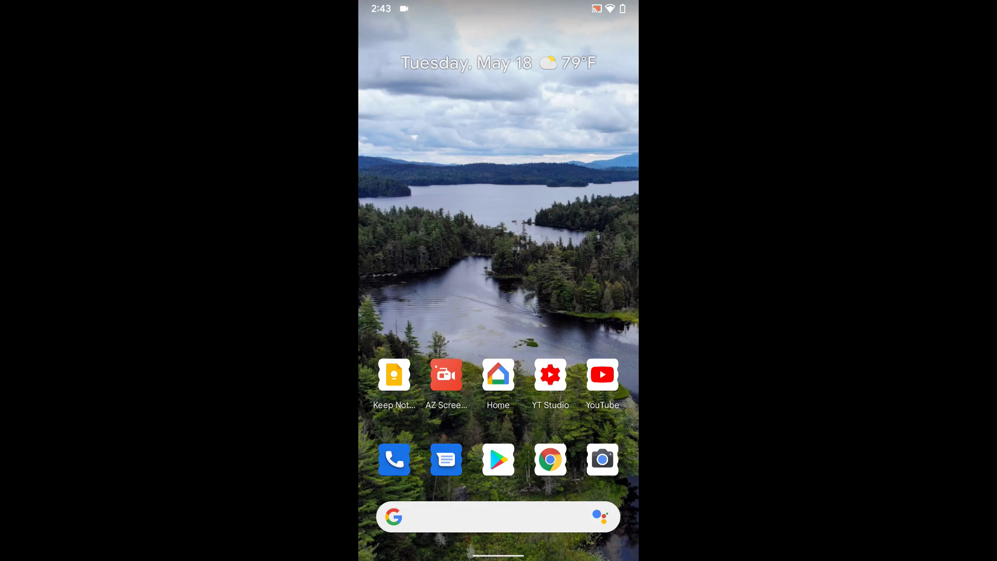
drag(567, 155, 548, 528)
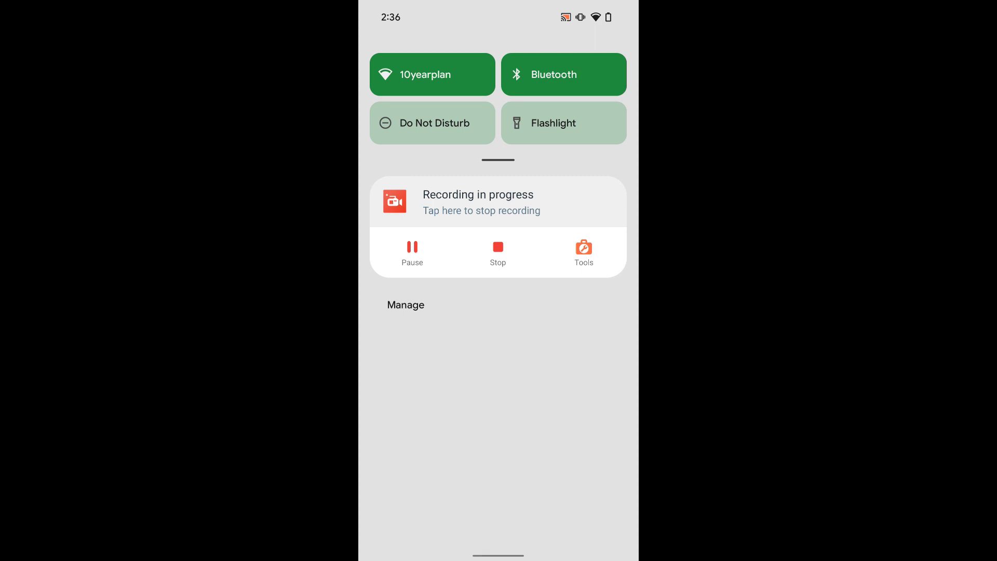
drag(582, 99, 581, 220)
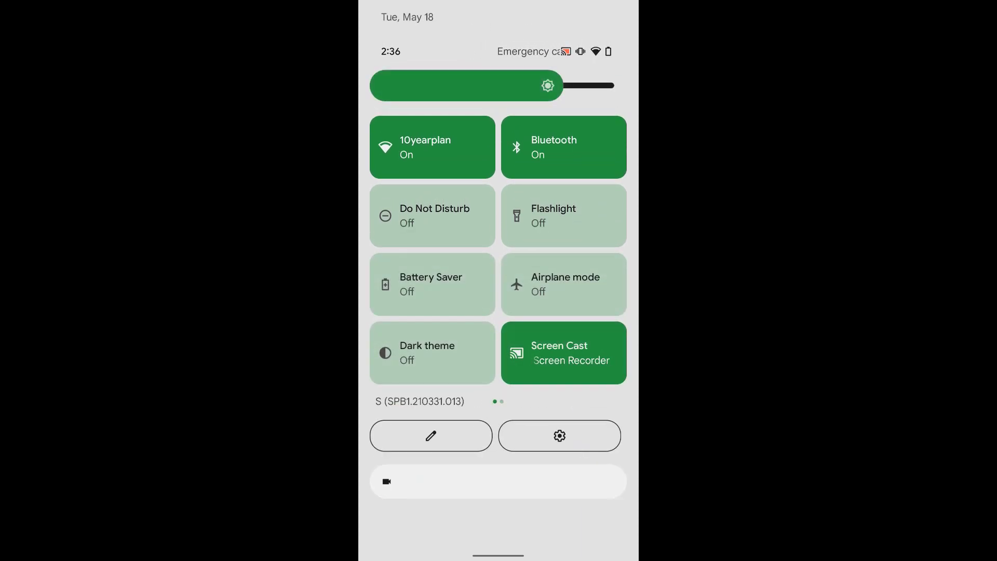
mouse_move(545, 103)
mouse_down()
mouse_move(484, 107)
mouse_move(550, 102)
mouse_up()
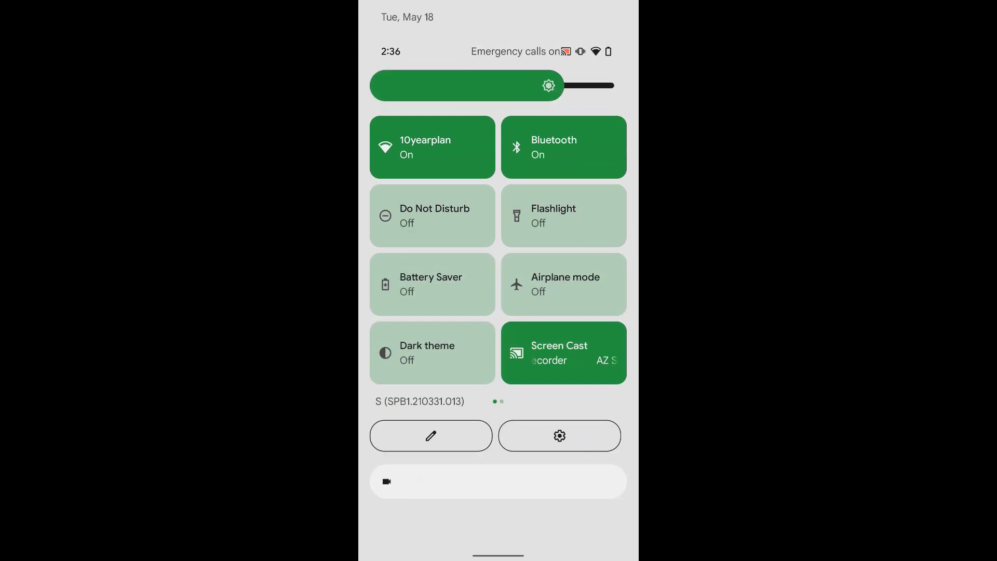
drag(545, 501, 590, 194)
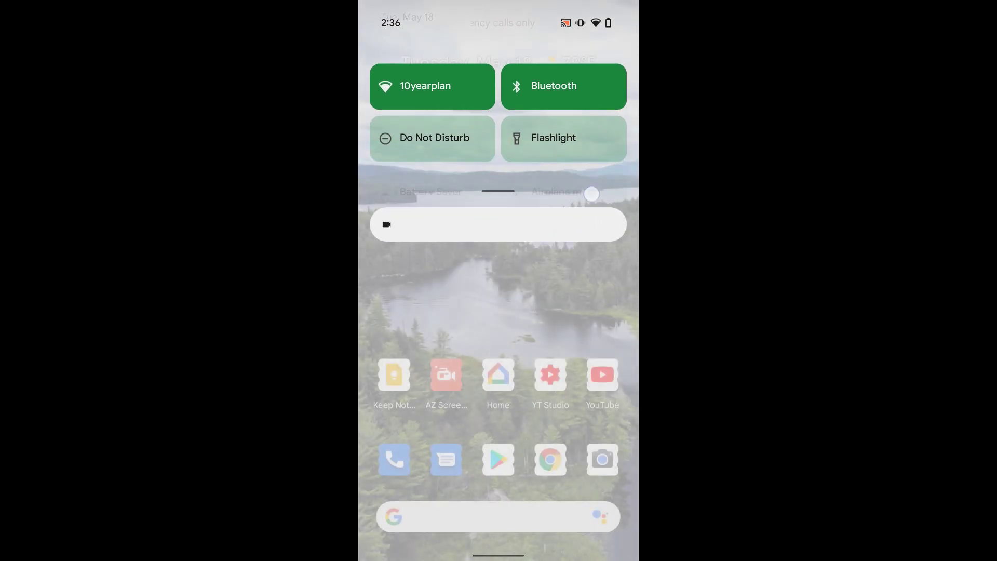